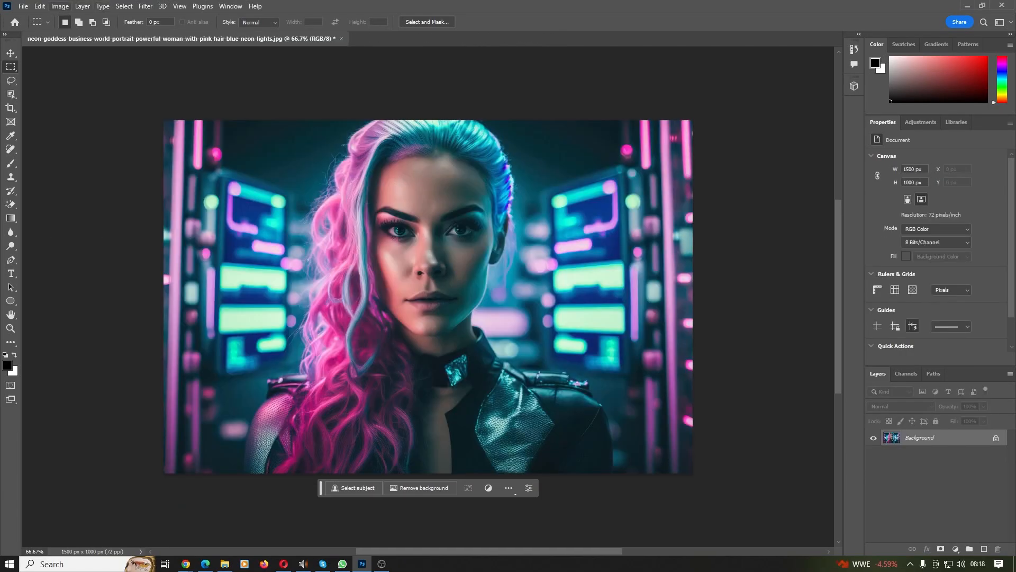
Desaturate the portrait to black and white and duplicate the Background layer.
{"action": "left_click", "coordinate": [60, 6]}
{"action": "mouse_move", "coordinate": [77, 33]}
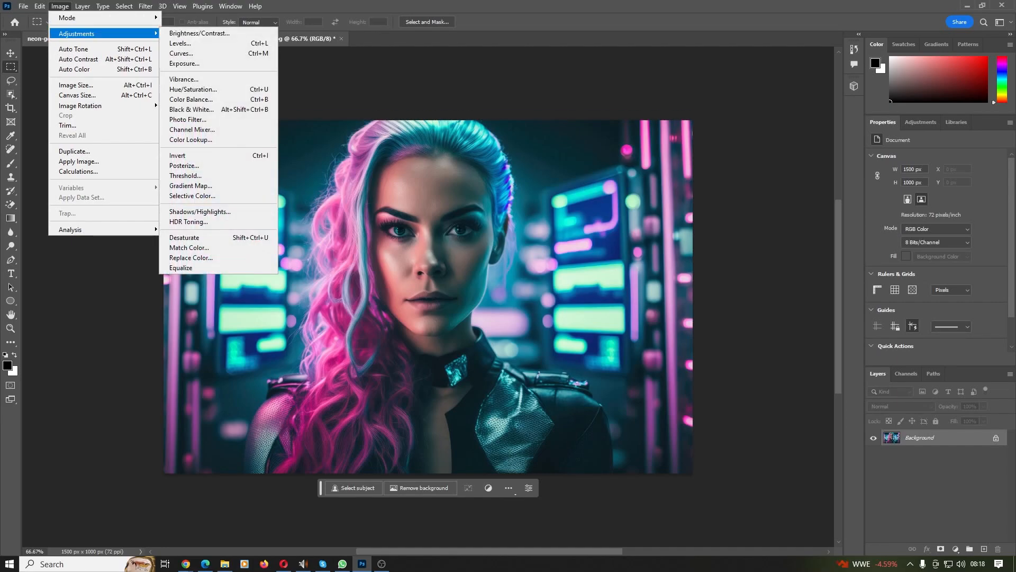
{"action": "left_click", "coordinate": [184, 237]}
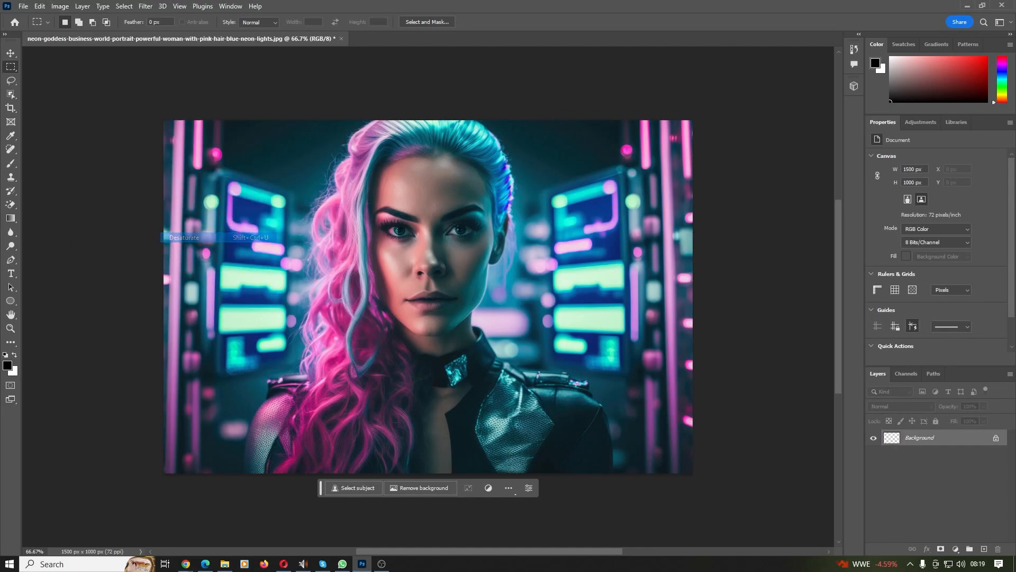
{"action": "right_click", "coordinate": [917, 435]}
{"action": "left_click", "coordinate": [951, 454]}
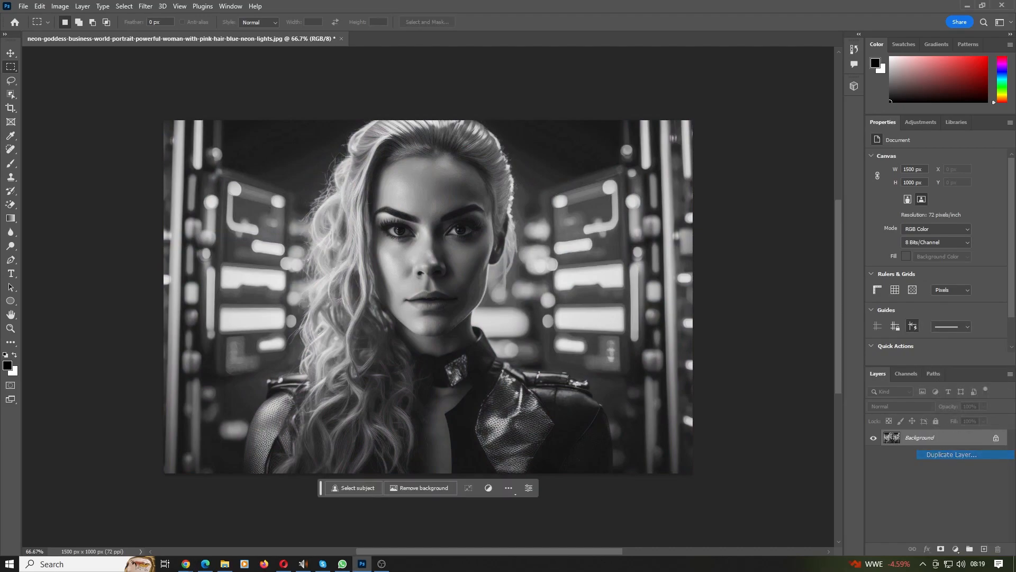
{"action": "key", "text": "Return"}
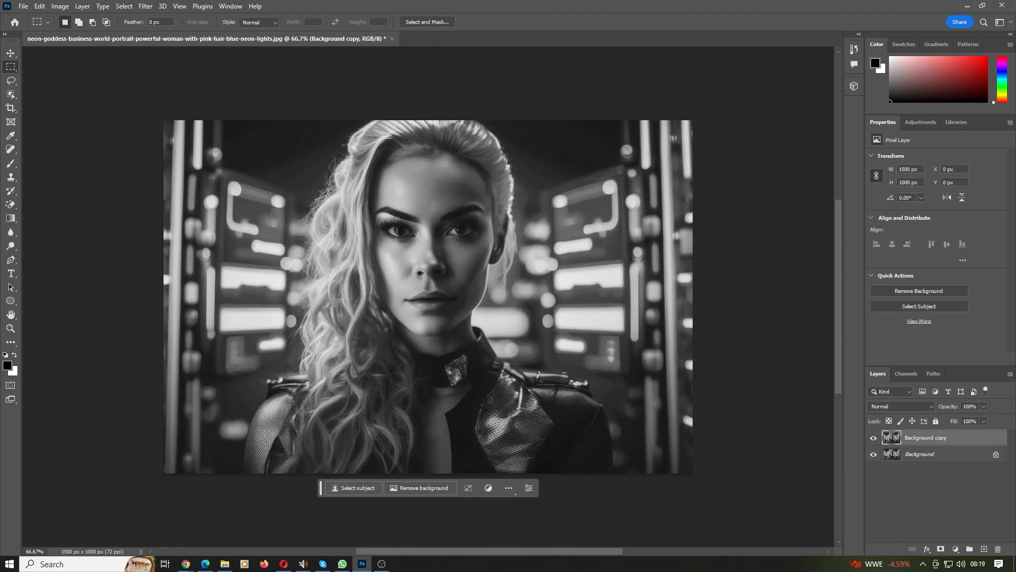
Exclude the red channel from the Background copy layer's blending and shift that layer 10 px to the left.
{"action": "double_click", "coordinate": [973, 438]}
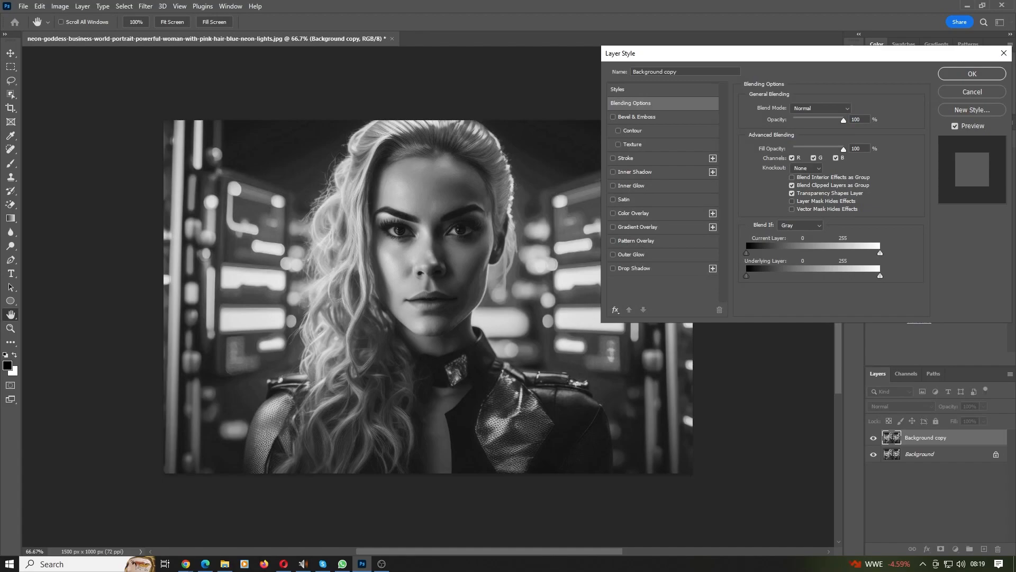
{"action": "left_click", "coordinate": [792, 158]}
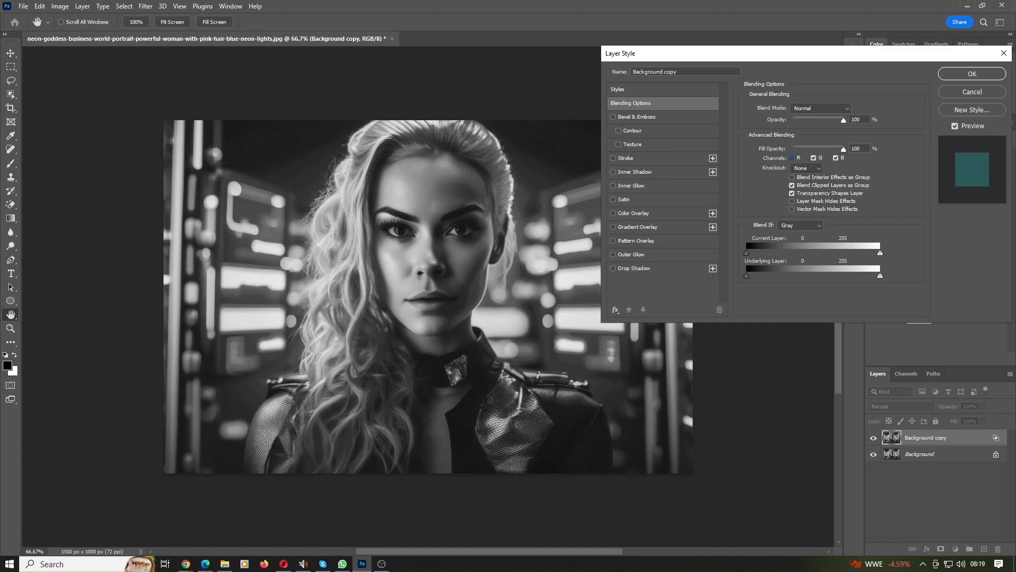
{"action": "left_click", "coordinate": [972, 74]}
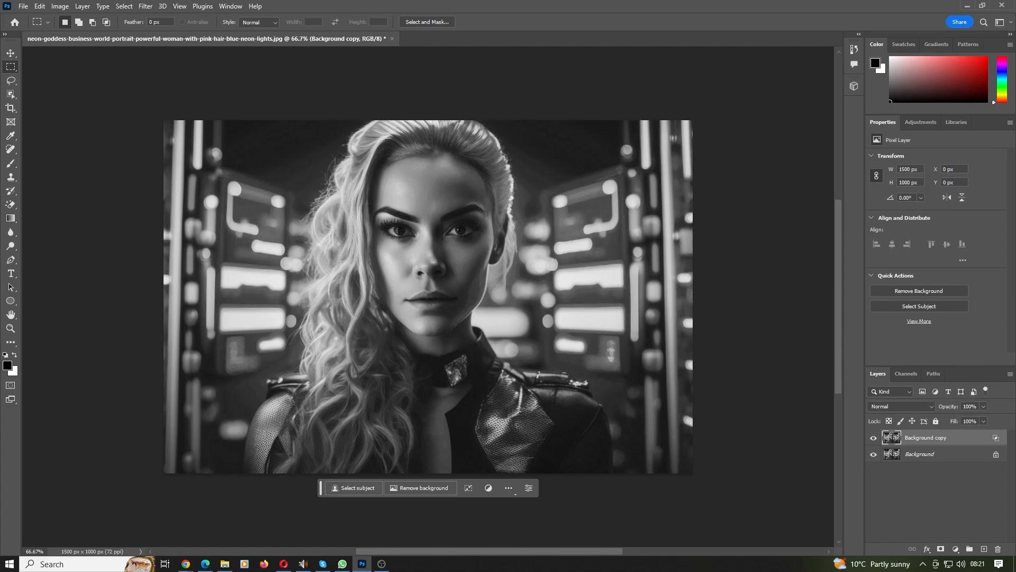
{"action": "key", "text": "ctrl+shift+Left"}
{"action": "key", "text": "ctrl+shift+Left"}
{"action": "key", "text": "ctrl+shift+Left"}
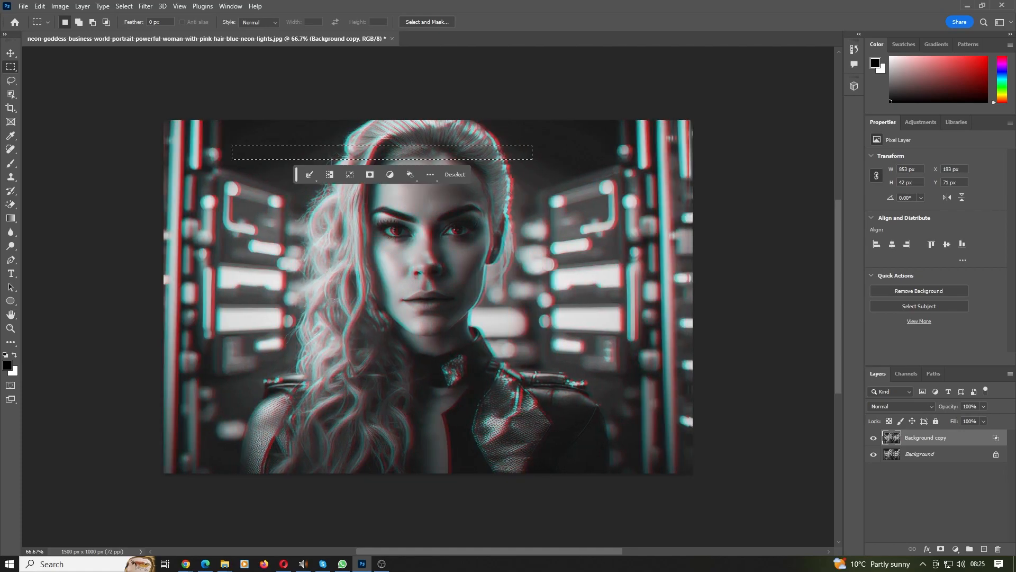
Shift the selected horizontal strip across the top of the head to the right and clear the selection.
{"action": "key", "text": "ctrl+shift+Right"}
{"action": "key", "text": "ctrl+shift+Right"}
{"action": "right_click", "coordinate": [503, 166]}
{"action": "left_click", "coordinate": [522, 171]}
Shift two thin strips to the right: one from the temple to the right-hand screen, one over the hair at eye level.
{"action": "left_click_drag", "start_coordinate": [649, 180], "coordinate": [455, 194]}
{"action": "key", "text": "ctrl+shift+Right"}
{"action": "key", "text": "ctrl+shift+Right"}
{"action": "left_click_drag", "start_coordinate": [194, 210], "coordinate": [368, 224]}
{"action": "key", "text": "ctrl+shift+Right"}
{"action": "key", "text": "ctrl+shift+Right"}
{"action": "key", "text": "ctrl+d"}
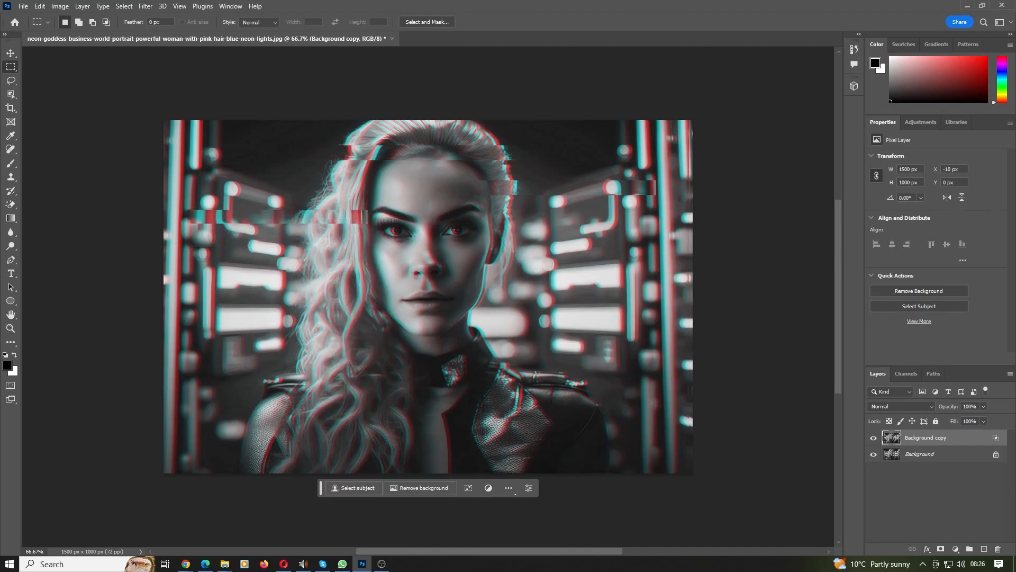
Shift a thin strip running from the right cheek across the right-hand screen to the left.
{"action": "mouse_move", "coordinate": [485, 238]}
{"action": "left_mouse_down"}
{"action": "mouse_move", "coordinate": [610, 261]}
{"action": "mouse_move", "coordinate": [657, 257]}
{"action": "left_mouse_up"}
{"action": "key", "text": "ctrl+shift+Left"}
{"action": "key", "text": "ctrl+shift+Left"}
{"action": "key", "text": "ctrl+d"}
Shift a horizontal strip over the hair beside the nose to the left, as a stronger glitch offset.
{"action": "scroll", "coordinate": [657, 257], "scroll_direction": "down", "scroll_amount": 1}
{"action": "left_click_drag", "start_coordinate": [236, 240], "coordinate": [394, 259]}
{"action": "key", "text": "ctrl+shift+Right"}
{"action": "key", "text": "ctrl+shift+Right"}
{"action": "key", "text": "ctrl+shift+Left"}
{"action": "key", "text": "ctrl+shift+Left"}
{"action": "key", "text": "ctrl+shift+Left"}
{"action": "key", "text": "ctrl+shift+Left"}
{"action": "key", "text": "ctrl+shift+Left"}
{"action": "key", "text": "ctrl+shift+Left"}
{"action": "key", "text": "ctrl+shift+Left"}
{"action": "key", "text": "ctrl+d"}
Shift a thin strip over the hair beside the mouth and a strip of about 484 × 76 px beside the neck to the right.
{"action": "left_click_drag", "start_coordinate": [283, 281], "coordinate": [402, 291]}
{"action": "key", "text": "ctrl+shift+Right"}
{"action": "key", "text": "ctrl+d"}
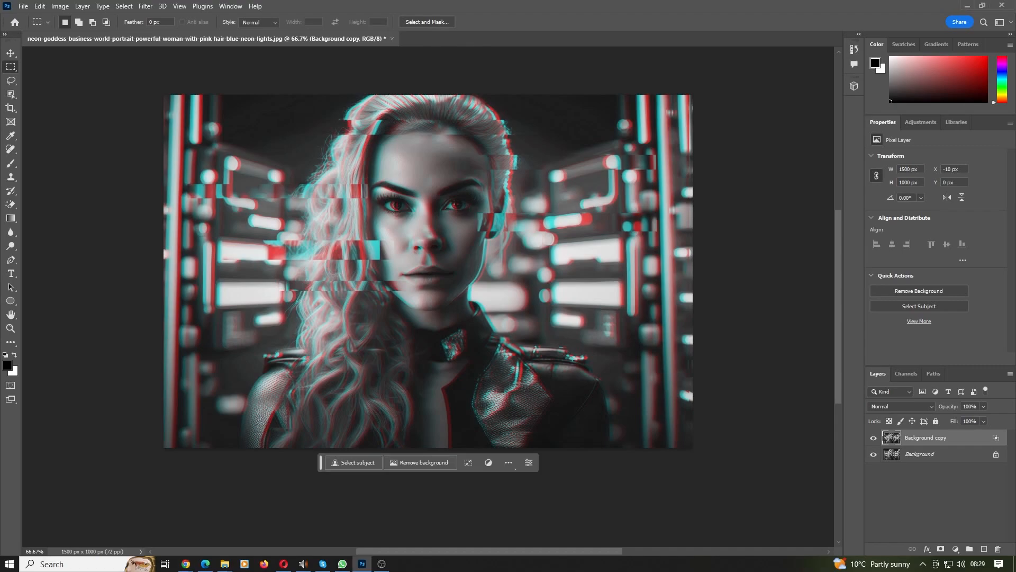
{"action": "left_click_drag", "start_coordinate": [480, 305], "coordinate": [649, 331]}
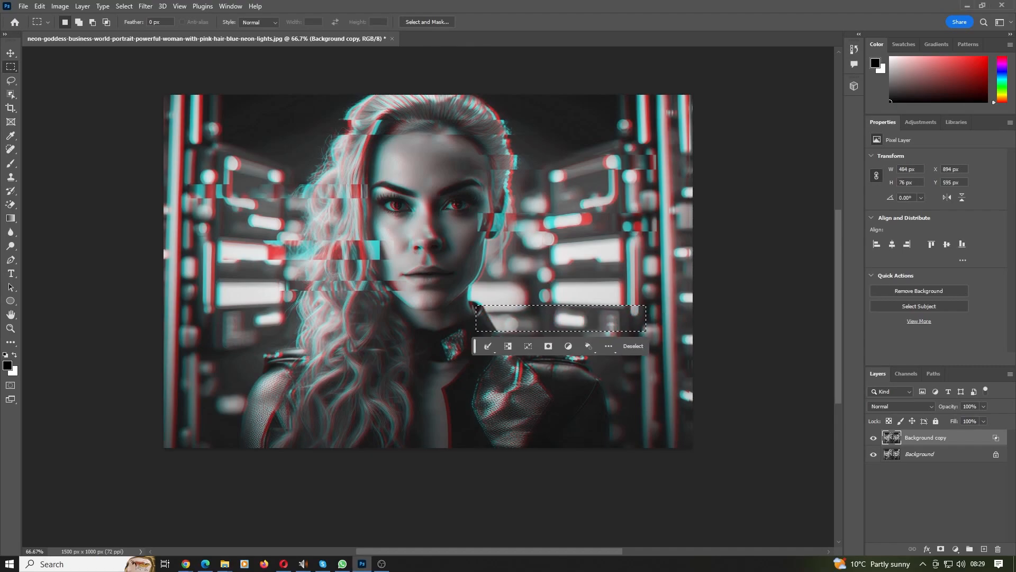
{"action": "key", "text": "ctrl+shift+Right"}
{"action": "key", "text": "ctrl+d"}
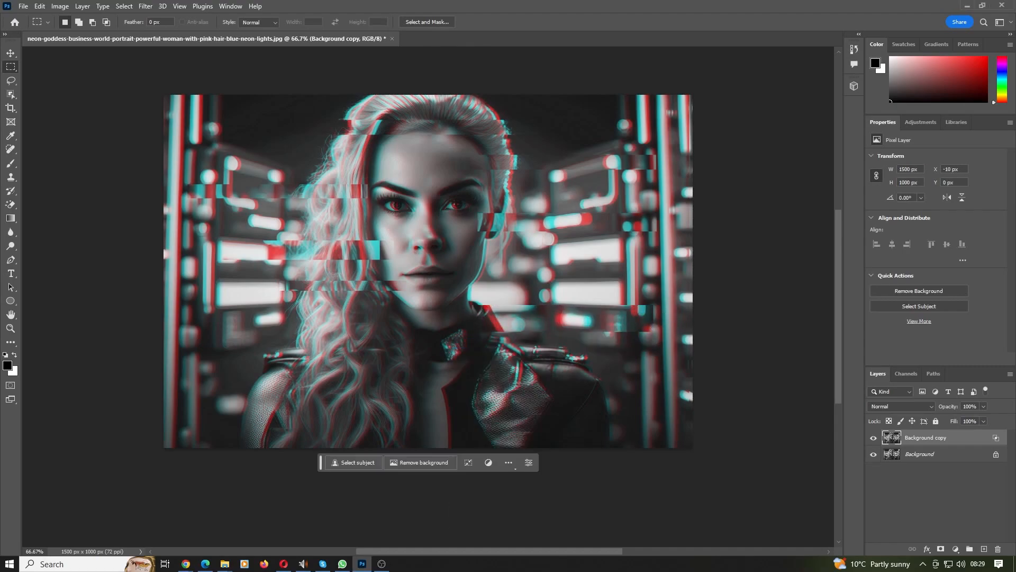
Shift a horizontal strip over the lower hair, just above the shoulder, to the left.
{"action": "left_click_drag", "start_coordinate": [272, 322], "coordinate": [406, 344]}
{"action": "key", "text": "ctrl+shift+Left"}
{"action": "key", "text": "ctrl+shift+Left"}
{"action": "key", "text": "ctrl+shift+Left"}
{"action": "key", "text": "ctrl+shift+Left"}
{"action": "key", "text": "ctrl+shift+Left"}
{"action": "key", "text": "ctrl+d"}
Shift a short strip across the sleeve at the image's lower left to the left.
{"action": "left_click_drag", "start_coordinate": [228, 383], "coordinate": [318, 401]}
{"action": "key", "text": "ctrl+shift+Left"}
{"action": "key", "text": "ctrl+shift+Left"}
{"action": "key", "text": "ctrl+shift+Left"}
{"action": "key", "text": "ctrl+shift+Left"}
{"action": "key", "text": "ctrl+d"}
Shift a strip across the jacket's right-hand shoulder to the right and clear the selection.
{"action": "left_click_drag", "start_coordinate": [508, 373], "coordinate": [642, 392]}
{"action": "key", "text": "ctrl+shift+Right"}
{"action": "key", "text": "ctrl+shift+Right"}
{"action": "key", "text": "ctrl+shift+Right"}
{"action": "key", "text": "ctrl+shift+Right"}
{"action": "key", "text": "ctrl+shift+Right"}
{"action": "key", "text": "ctrl+shift+Right"}
{"action": "right_click", "coordinate": [603, 386]}
{"action": "left_click", "coordinate": [625, 199]}
Shift a strip of about 377 × 54 px near the image's lower-right corner to the right and clear the selection.
{"action": "left_click_drag", "start_coordinate": [532, 416], "coordinate": [665, 435]}
{"action": "key", "text": "ctrl+shift+Right"}
{"action": "key", "text": "ctrl+shift+Right"}
{"action": "key", "text": "ctrl+shift+Right"}
{"action": "key", "text": "ctrl+shift+Right"}
{"action": "right_click", "coordinate": [630, 432]}
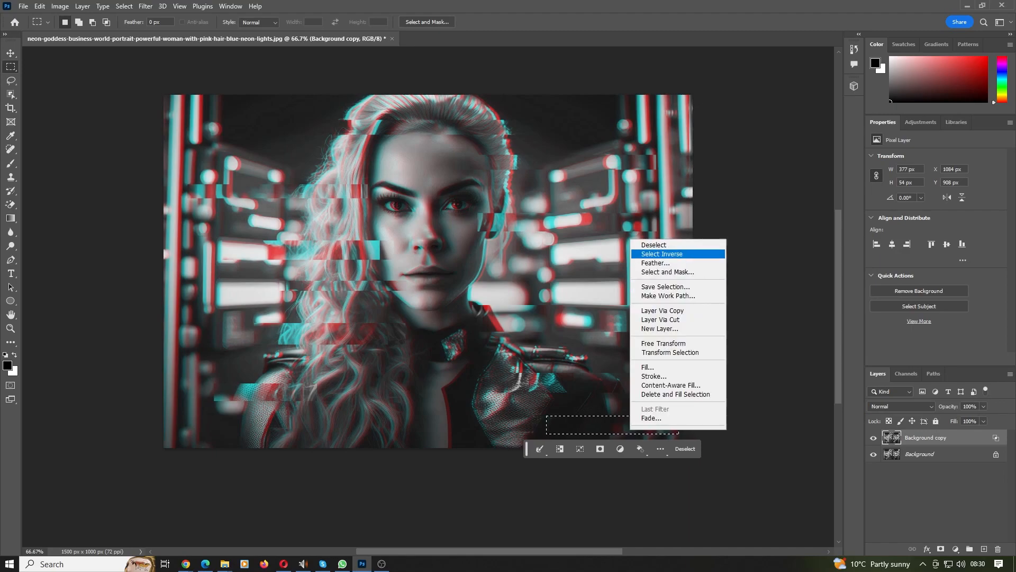
{"action": "left_click", "coordinate": [654, 245]}
Shift a strip across the forehead and adjoining hair to the left and clear the selection.
{"action": "left_click_drag", "start_coordinate": [443, 150], "coordinate": [326, 168]}
{"action": "key", "text": "ctrl+shift+Left"}
{"action": "key", "text": "ctrl+shift+Left"}
{"action": "key", "text": "ctrl+shift+Left"}
{"action": "right_click", "coordinate": [289, 132]}
{"action": "left_click", "coordinate": [312, 138]}
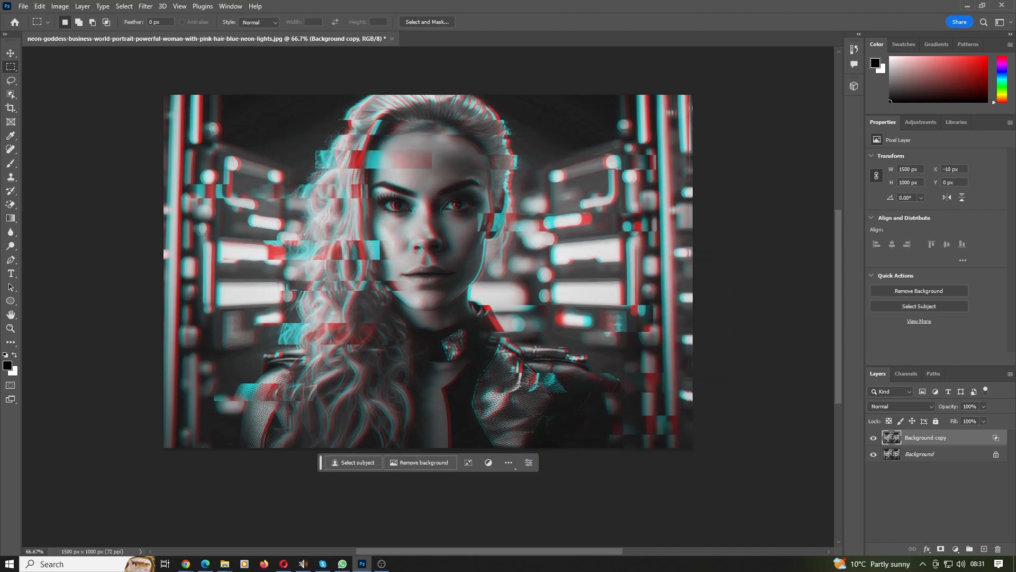
Fill the empty Layer 1 with white using the Paint Bucket tool.
{"action": "key", "text": "alt+Tab"}
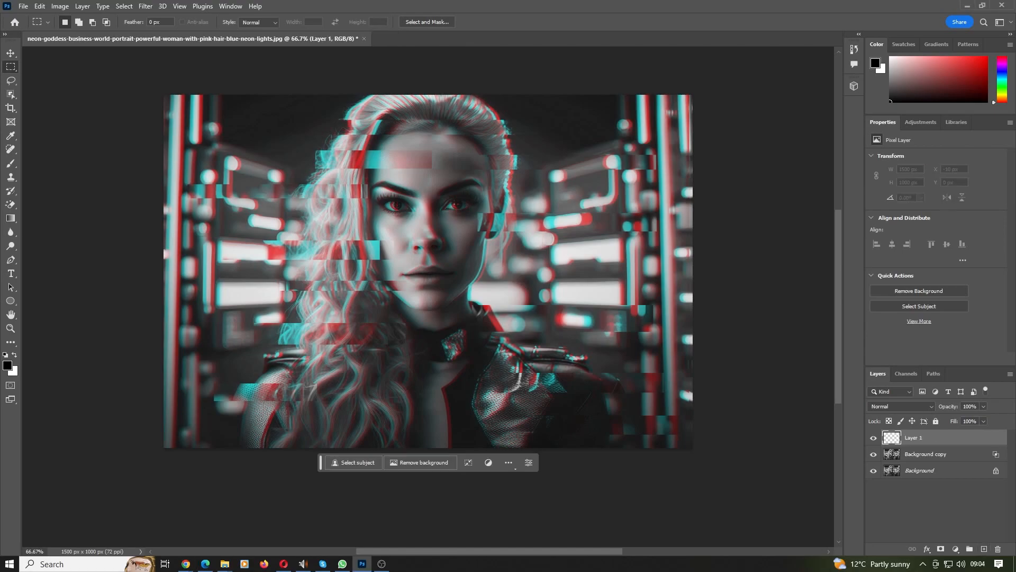
{"action": "key", "text": "x"}
{"action": "right_click", "coordinate": [10, 164]}
{"action": "right_click", "coordinate": [11, 177]}
{"action": "right_click", "coordinate": [11, 192]}
{"action": "right_click", "coordinate": [10, 205]}
{"action": "right_click", "coordinate": [11, 218]}
{"action": "left_click", "coordinate": [48, 228]}
{"action": "left_click", "coordinate": [339, 254]}
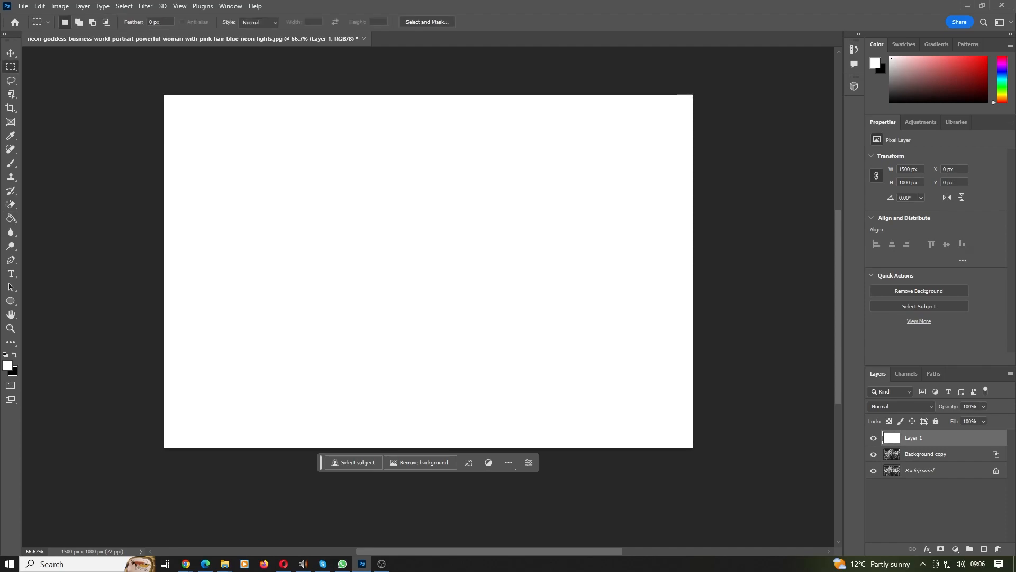
Convert Layer 1 to a smart object and apply a Halftone Pattern with line type, size 1 and contrast 50.
{"action": "right_click", "coordinate": [908, 437]}
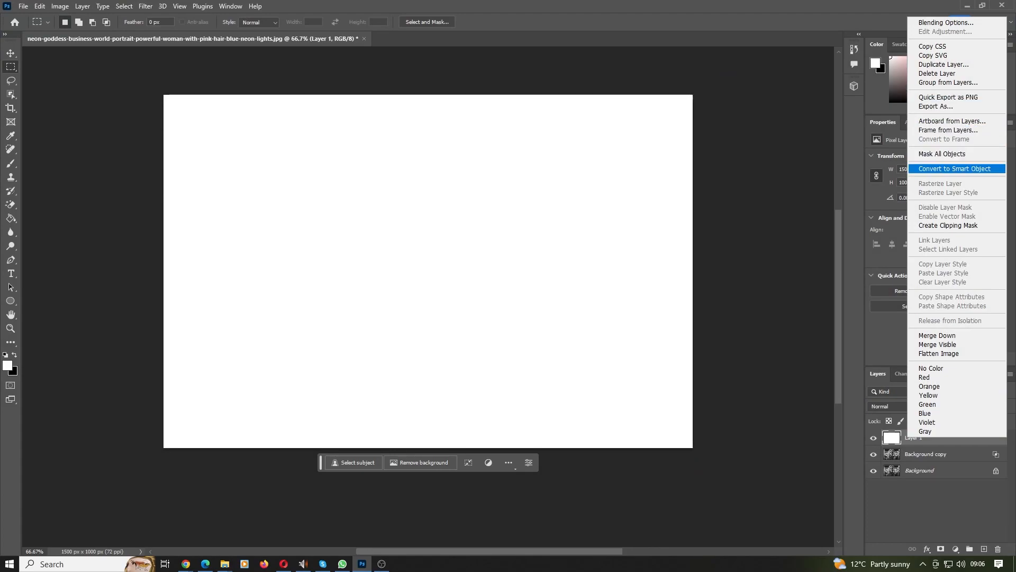
{"action": "left_click", "coordinate": [955, 168]}
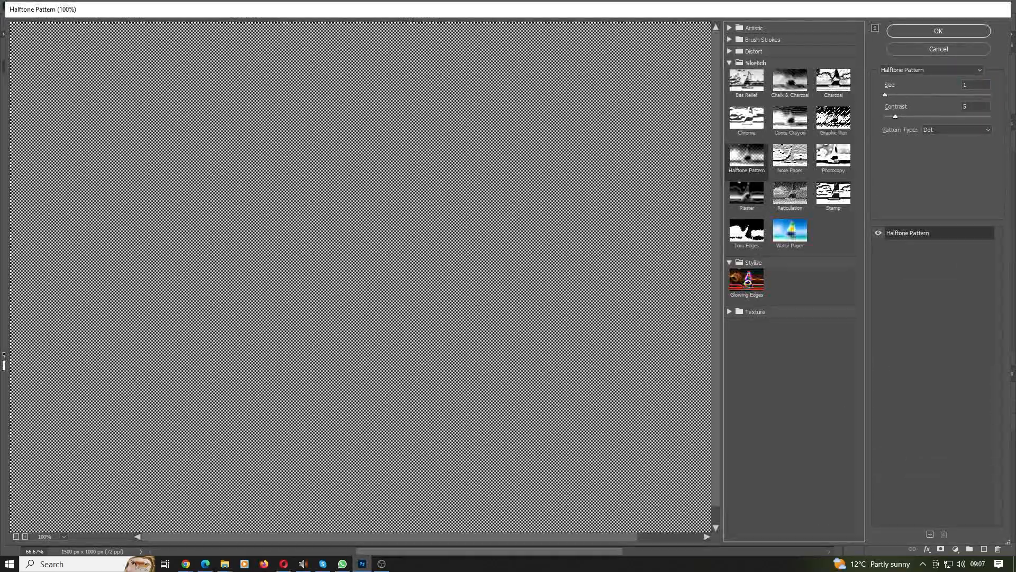
{"action": "left_click", "coordinate": [957, 130]}
{"action": "left_click", "coordinate": [932, 154]}
{"action": "left_click_drag", "start_coordinate": [896, 117], "coordinate": [991, 116]}
{"action": "left_click_drag", "start_coordinate": [886, 95], "coordinate": [887, 96]}
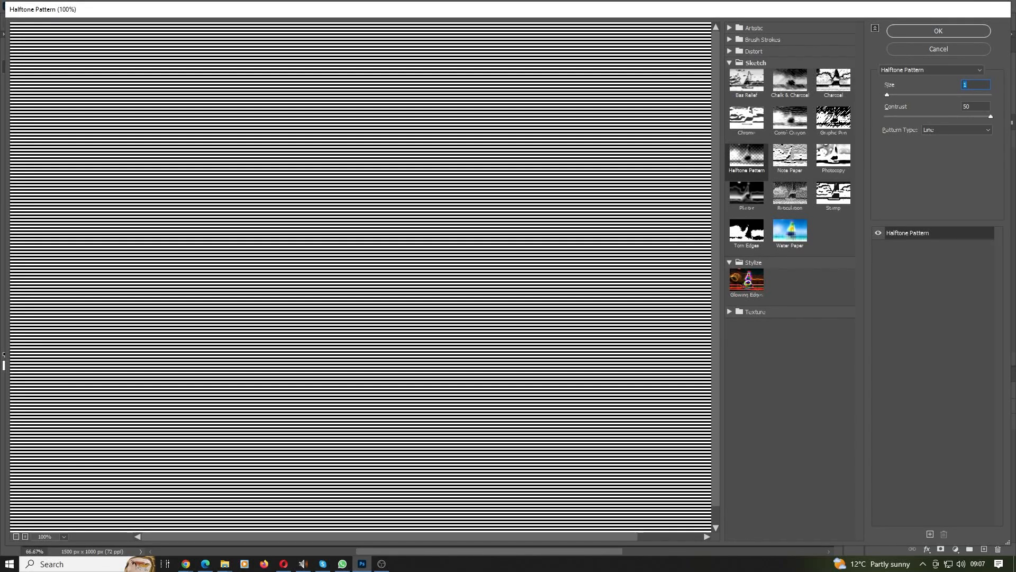
{"action": "key", "text": "Return"}
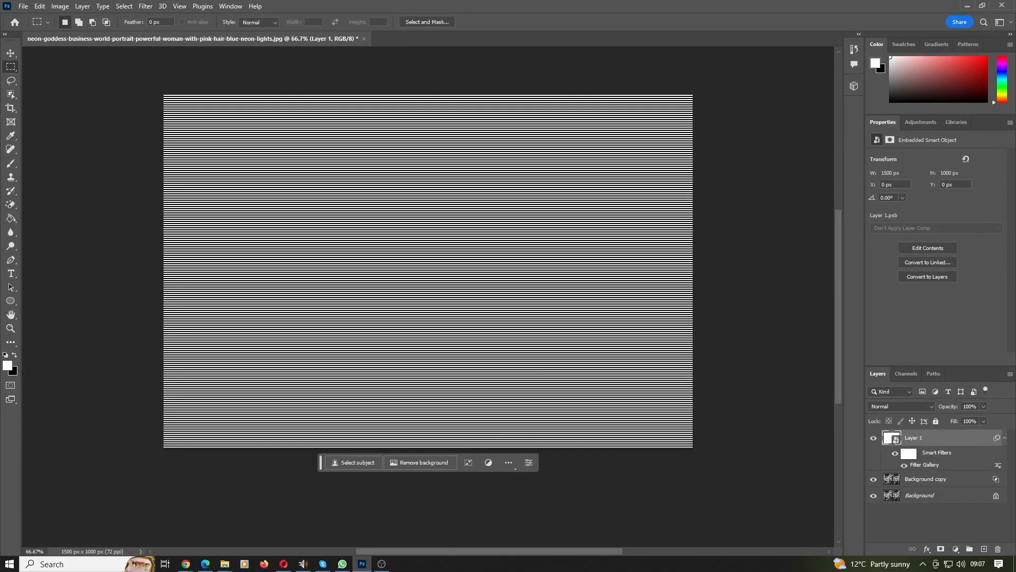
Set Layer 1's blend mode to Overlay and lower its fill partway.
{"action": "left_click", "coordinate": [900, 406]}
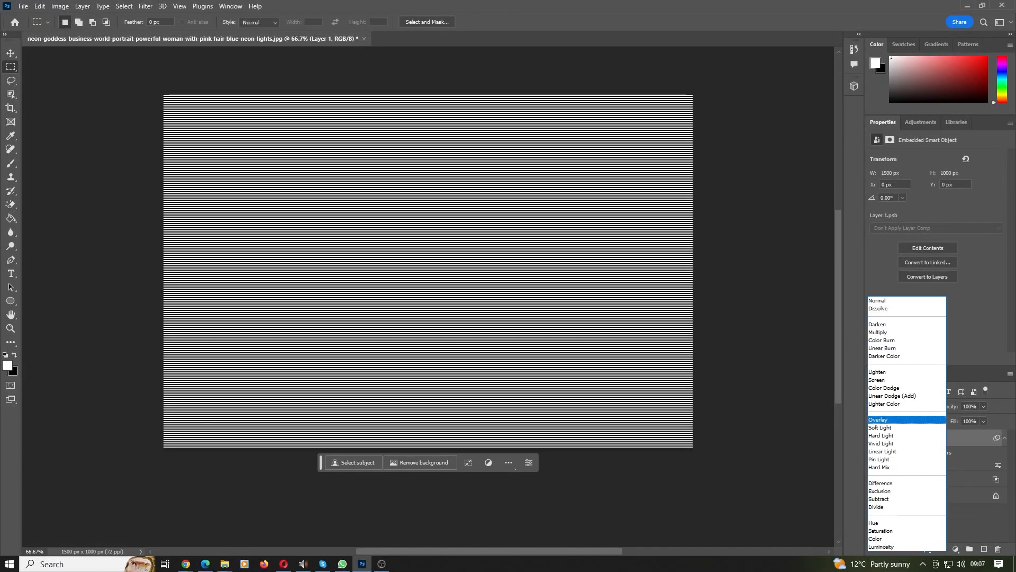
{"action": "left_click", "coordinate": [900, 419]}
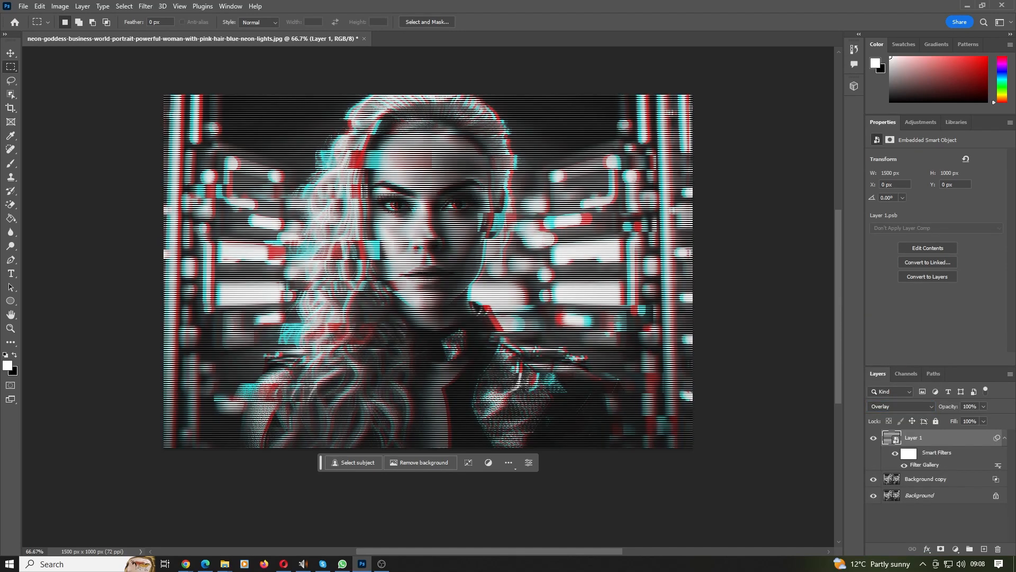
{"action": "left_click", "coordinate": [984, 421]}
{"action": "left_click_drag", "start_coordinate": [984, 433], "coordinate": [936, 433]}
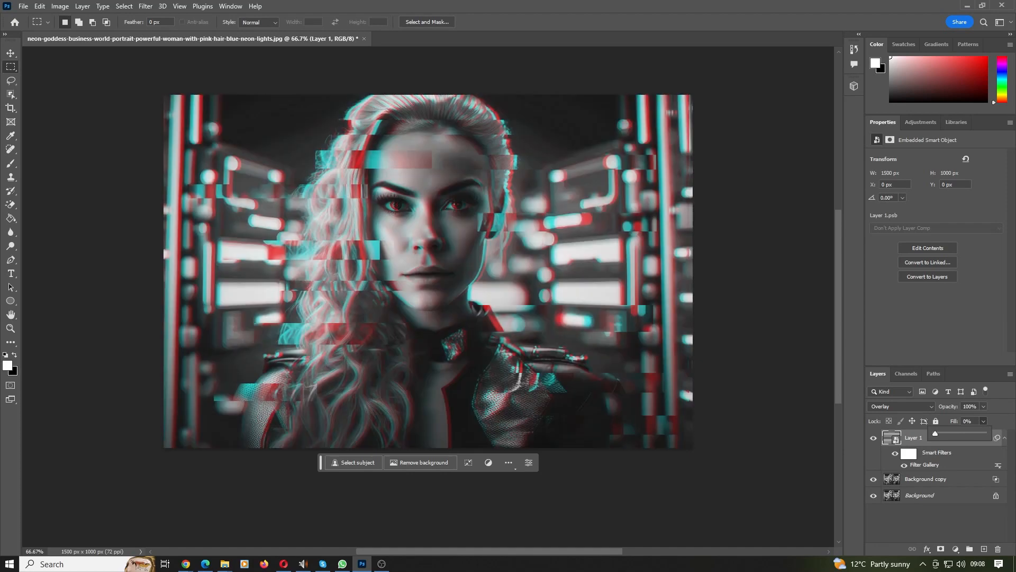
{"action": "left_click_drag", "start_coordinate": [935, 433], "coordinate": [959, 434]}
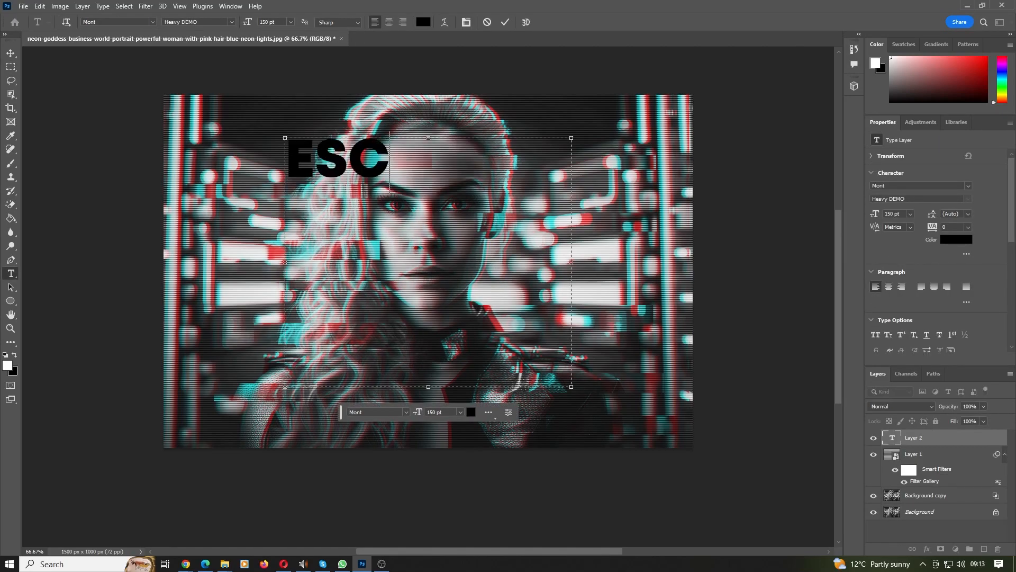
Complete the text so it reads ESCAPE, THE and MATRIX on three lines.
{"action": "type", "text": "APE"}
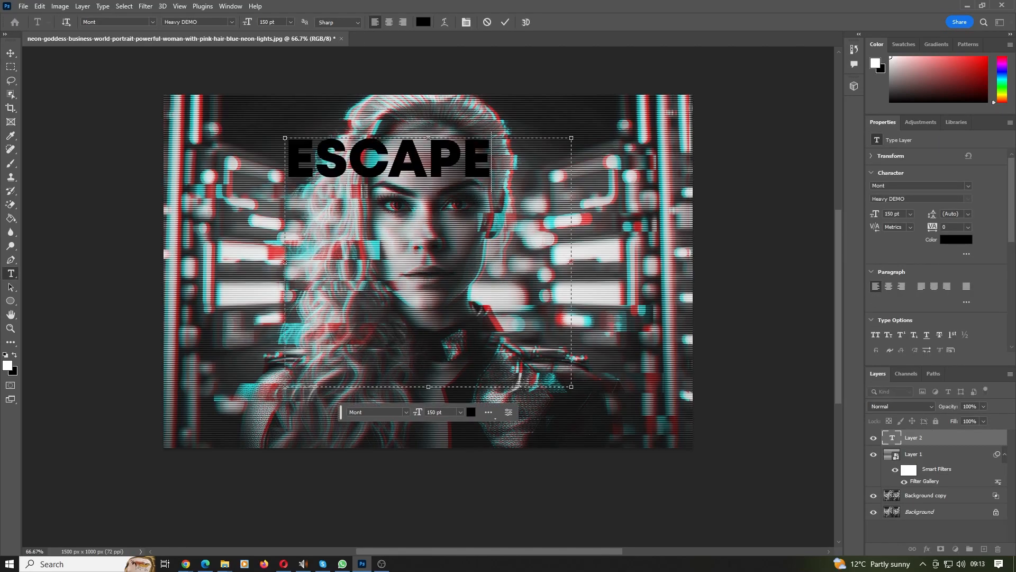
{"action": "key", "text": "Return"}
{"action": "type", "text": "THE"}
{"action": "key", "text": "Return"}
{"action": "type", "text": "MATRIC"}
{"action": "key", "text": "BackSpace"}
{"action": "type", "text": "X"}
Format all the text in white (ffffff), centre-aligned, at 181 pt.
{"action": "key", "text": "ctrl+a"}
{"action": "left_click", "coordinate": [423, 22]}
{"action": "type", "text": "ffffff"}
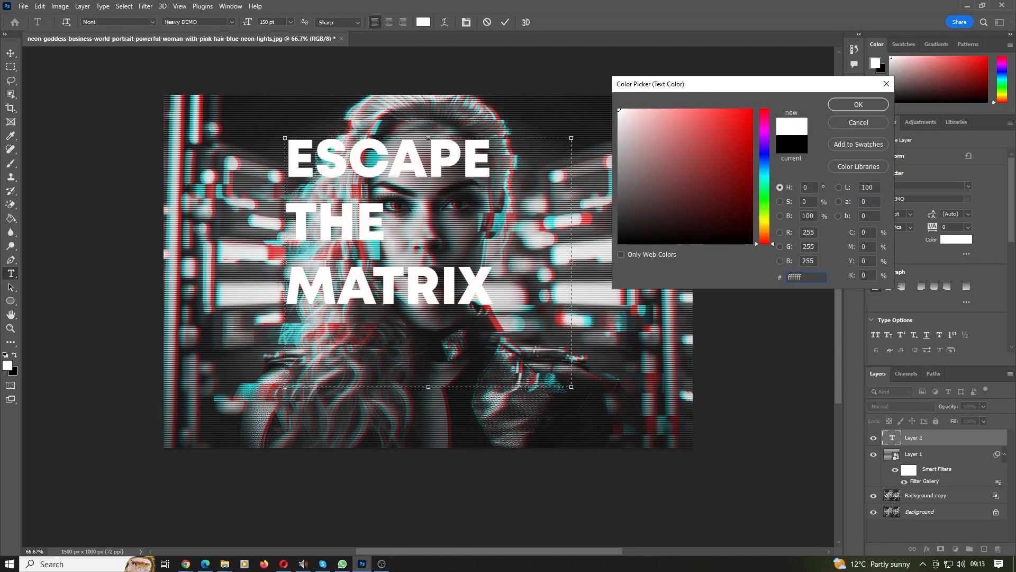
{"action": "key", "text": "Return"}
{"action": "left_click", "coordinate": [889, 286]}
{"action": "left_click", "coordinate": [431, 412]}
{"action": "scroll", "coordinate": [432, 412], "scroll_direction": "up", "scroll_amount": 11}
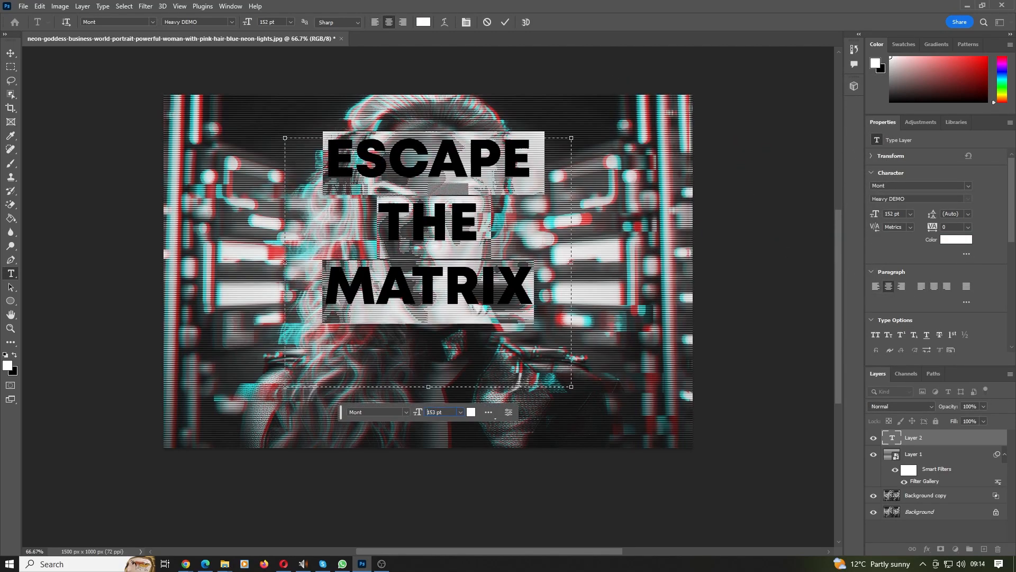
{"action": "scroll", "coordinate": [431, 412], "scroll_direction": "up", "scroll_amount": 20}
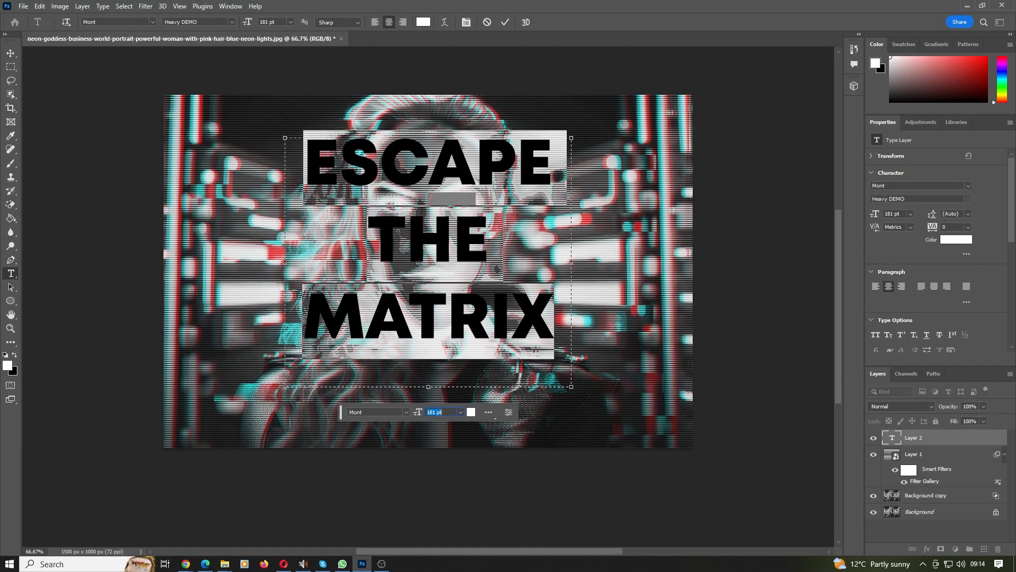
Move the text block slightly down with the Move tool so it sits over the middle of the portrait.
{"action": "left_click", "coordinate": [11, 67]}
{"action": "left_click", "coordinate": [11, 54]}
{"action": "left_click_drag", "start_coordinate": [475, 218], "coordinate": [471, 242]}
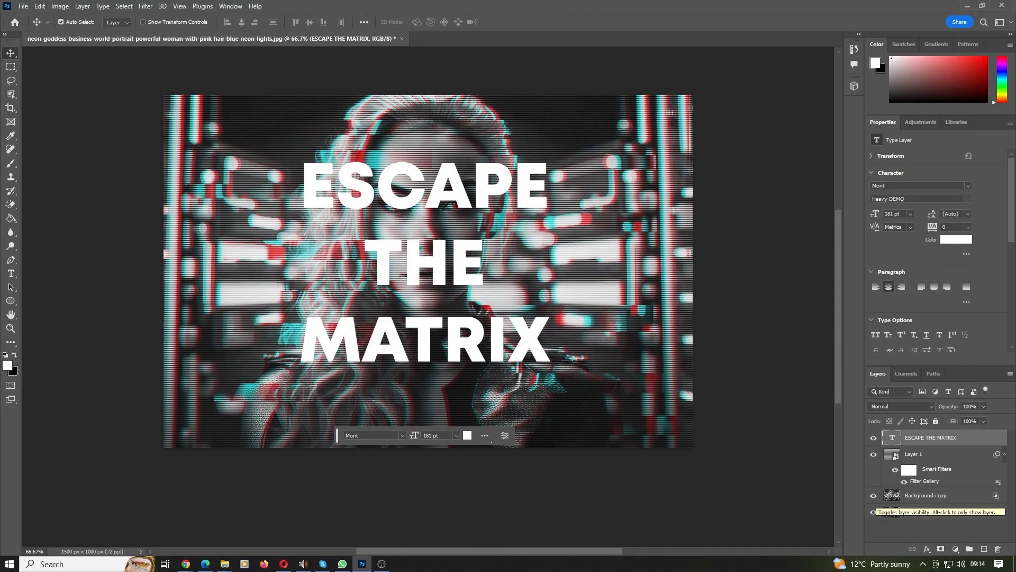
Exclude the green and blue channels from the ESCAPE THE MATRIX layer's blending and nudge its copy to the right.
{"action": "left_click", "coordinate": [931, 454]}
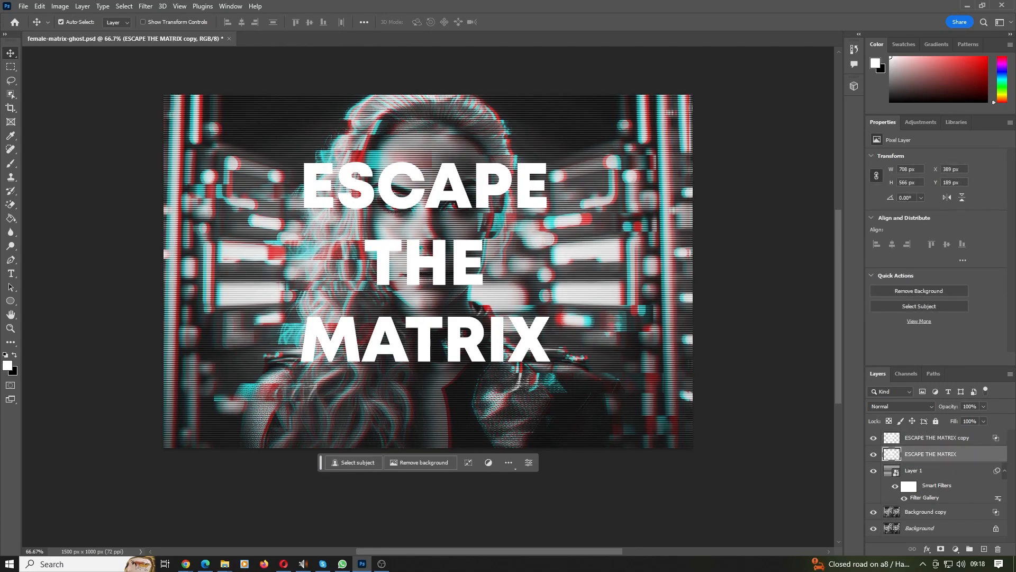
{"action": "double_click", "coordinate": [978, 454]}
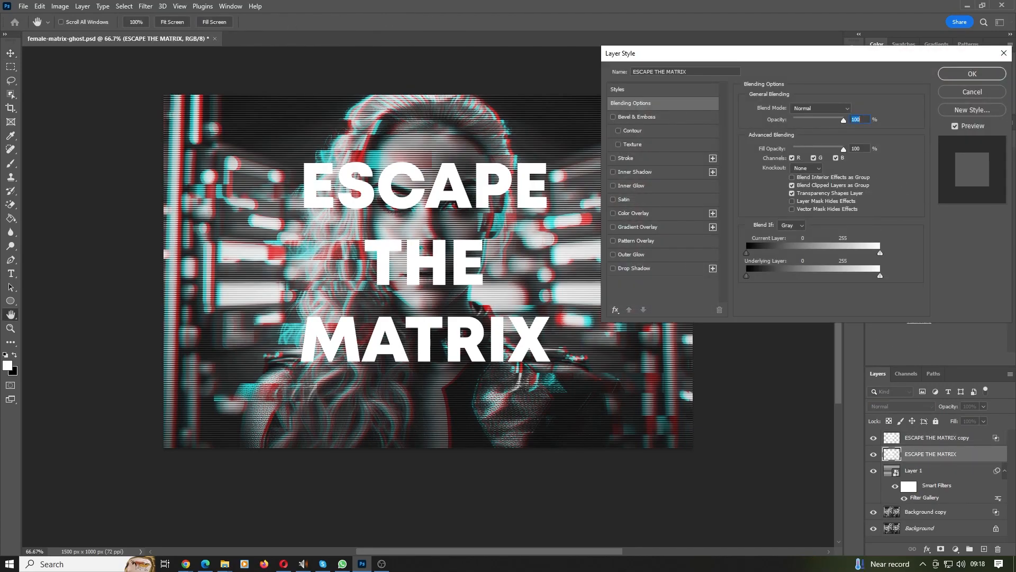
{"action": "left_click", "coordinate": [836, 157]}
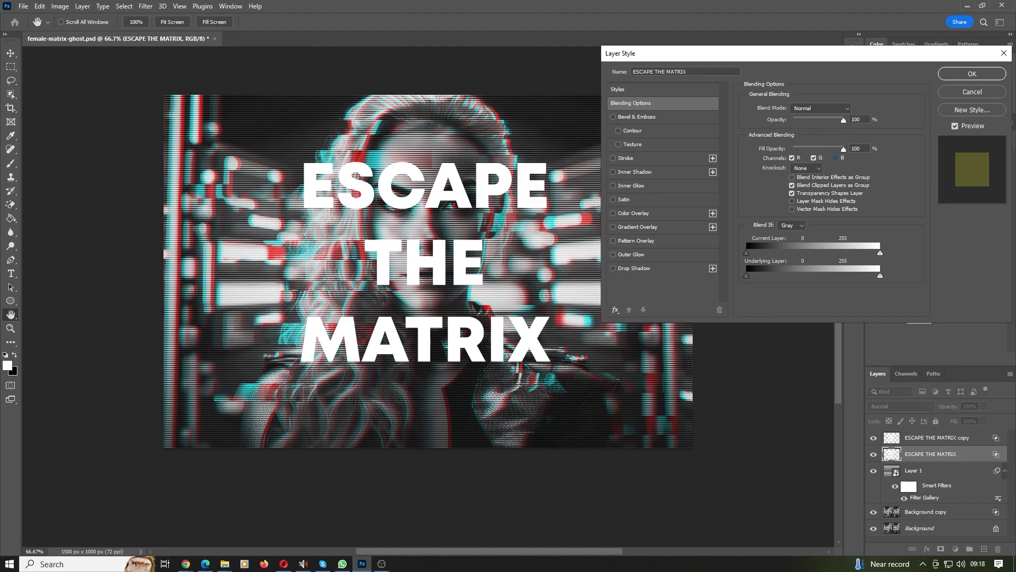
{"action": "left_click", "coordinate": [814, 158]}
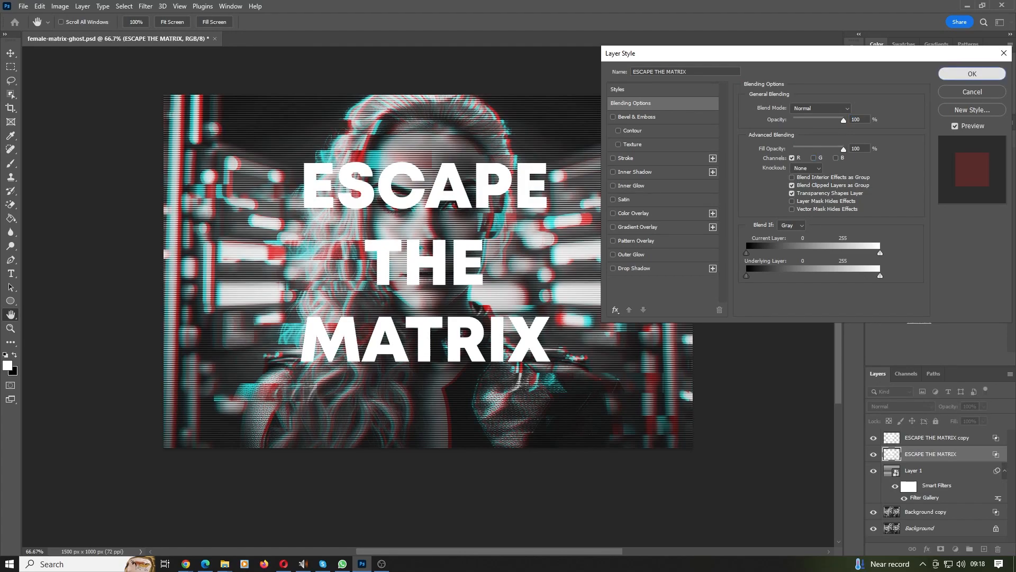
{"action": "left_click", "coordinate": [973, 73]}
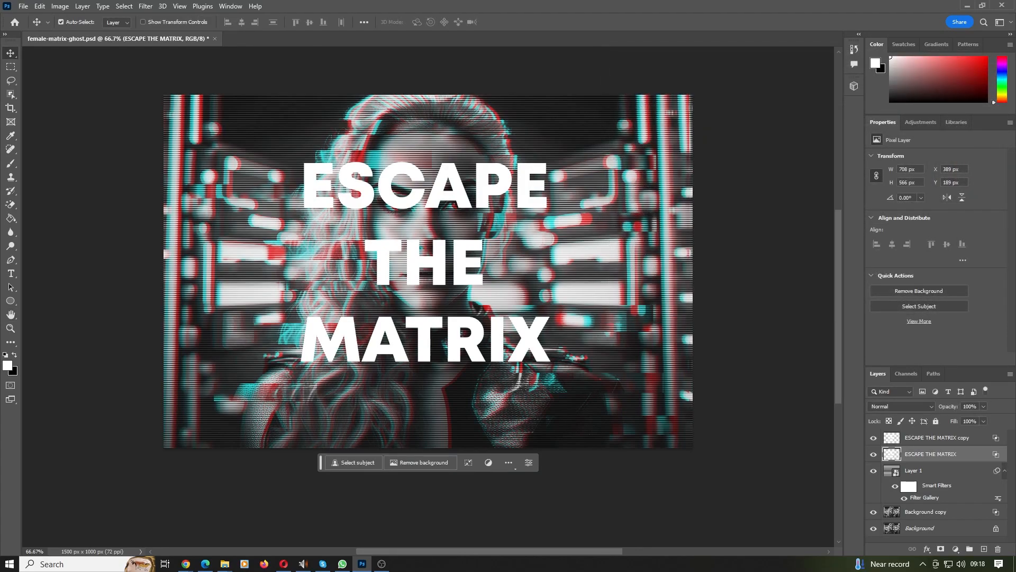
{"action": "key", "text": "alt+bracketright"}
{"action": "key", "text": "shift+Right"}
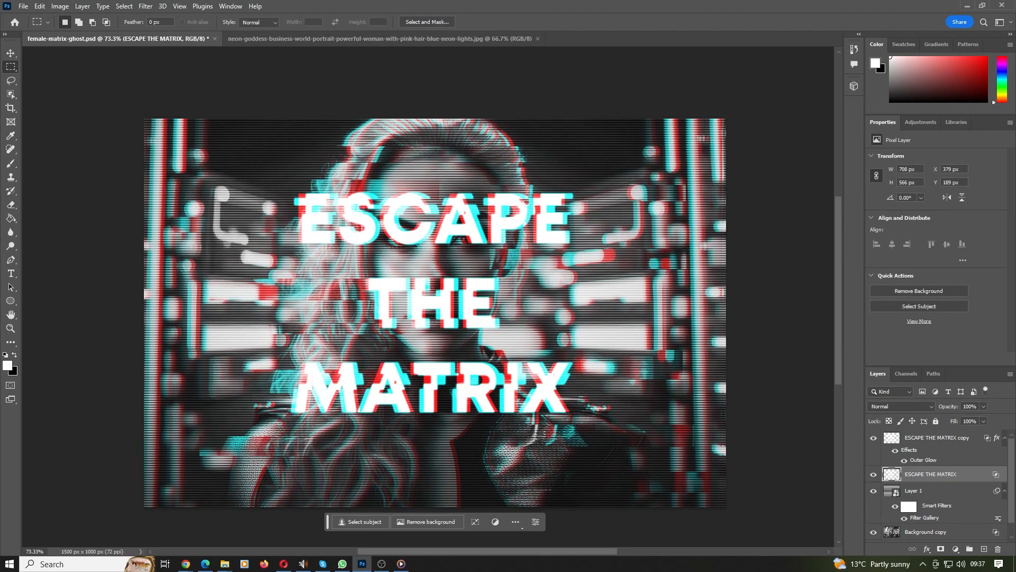
Set the Outer Glow on the ESCAPE THE MATRIX copy layer to 100% opacity with a smaller size.
{"action": "double_click", "coordinate": [937, 437]}
{"action": "double_click", "coordinate": [979, 437]}
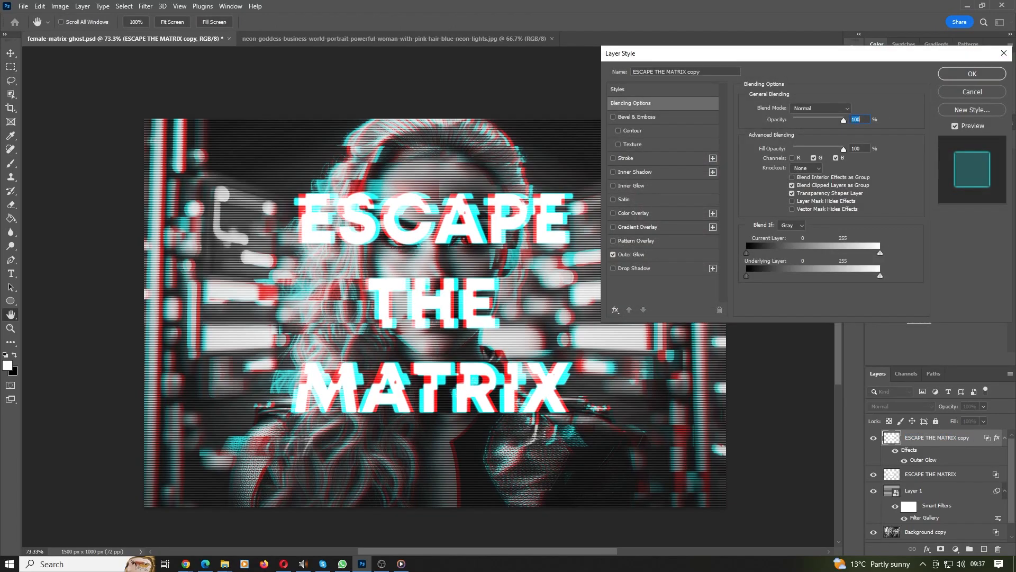
{"action": "left_click", "coordinate": [632, 255]}
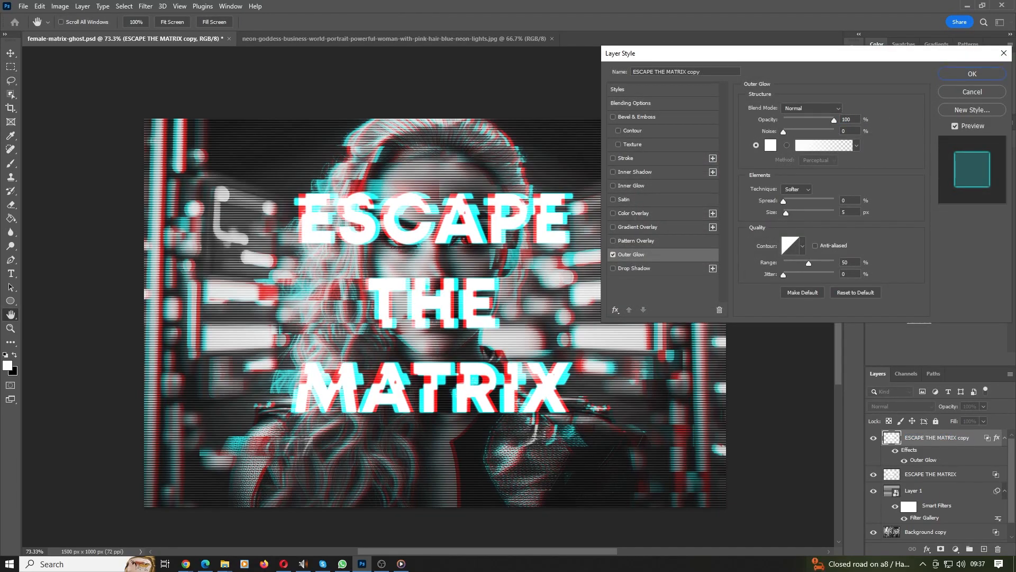
{"action": "mouse_move", "coordinate": [834, 120]}
{"action": "left_mouse_down"}
{"action": "mouse_move", "coordinate": [784, 121]}
{"action": "mouse_move", "coordinate": [835, 120]}
{"action": "left_mouse_up"}
{"action": "left_click_drag", "start_coordinate": [786, 213], "coordinate": [783, 214]}
{"action": "key", "text": "Return"}
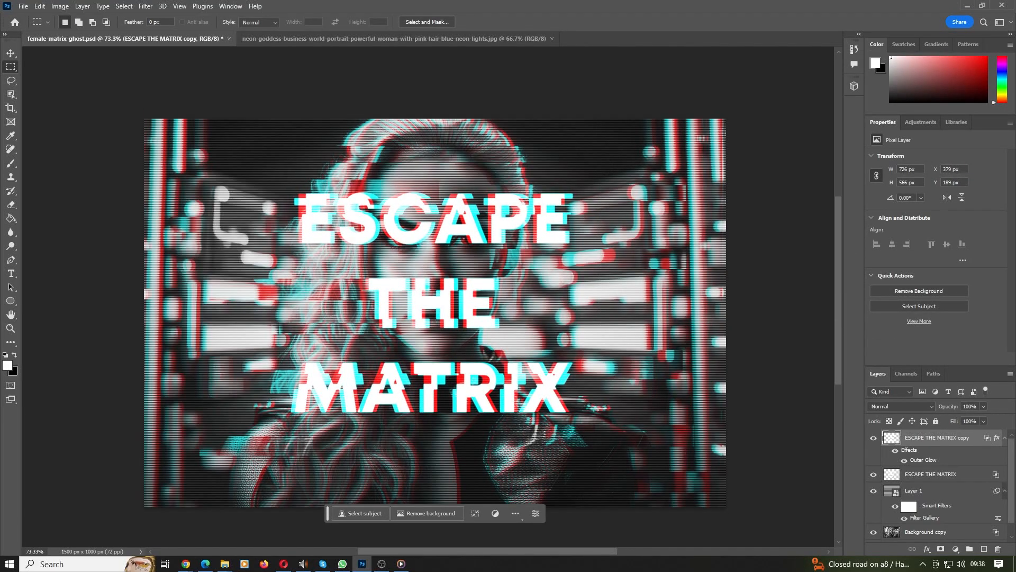